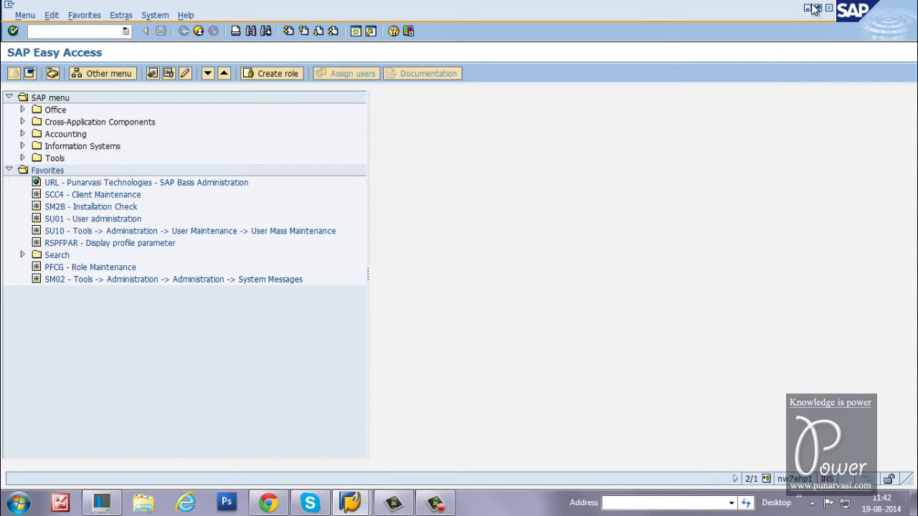
{"action": "left_click", "coordinate": [808, 8]}
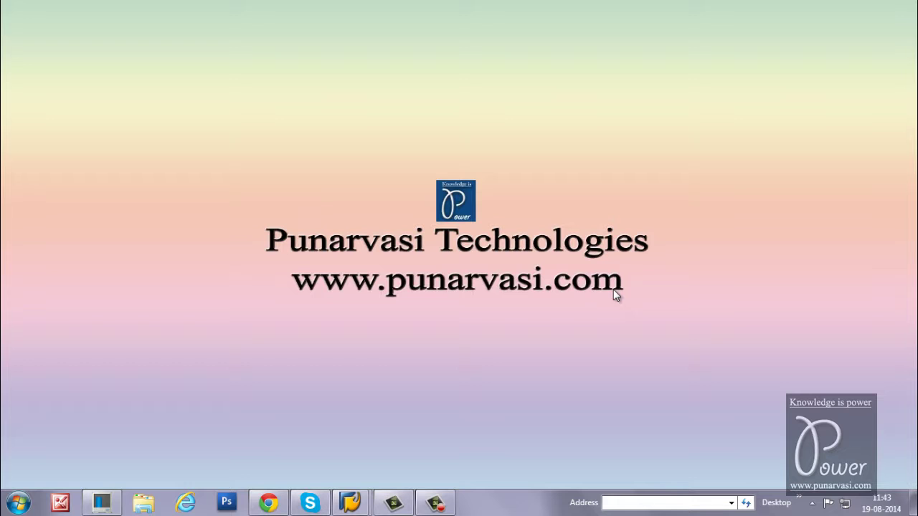
{"action": "mouse_move", "coordinate": [358, 505]}
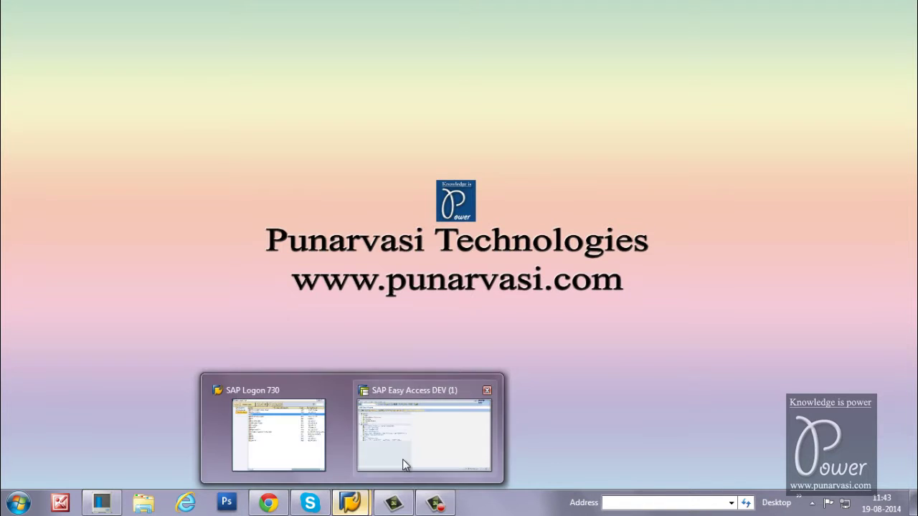
{"action": "left_click", "coordinate": [402, 459]}
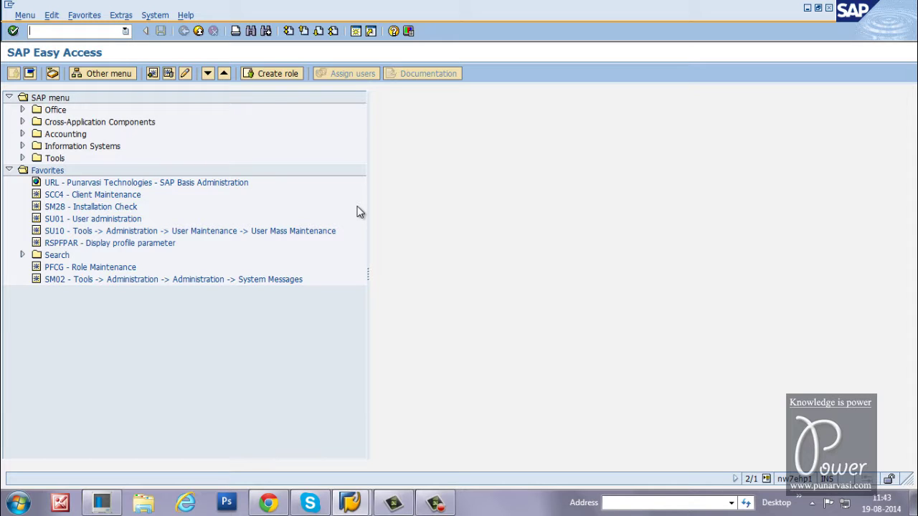
Open Role Maintenance with transaction code pfcg
{"action": "type", "text": "pfcg"}
{"action": "key", "text": "Return"}
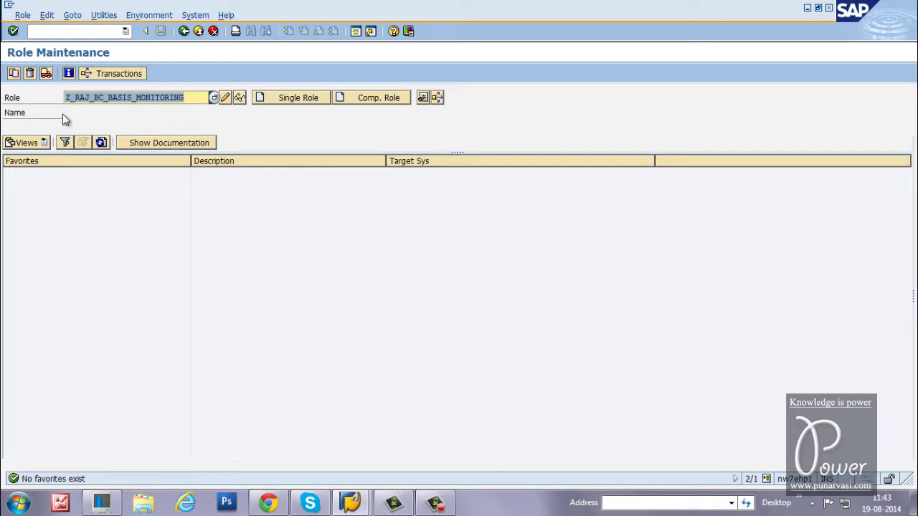
Clear the role field, search single roles with the pattern z* and pick Z_RAJ_BC_BASIS_MONITORING
{"action": "left_click", "coordinate": [196, 98]}
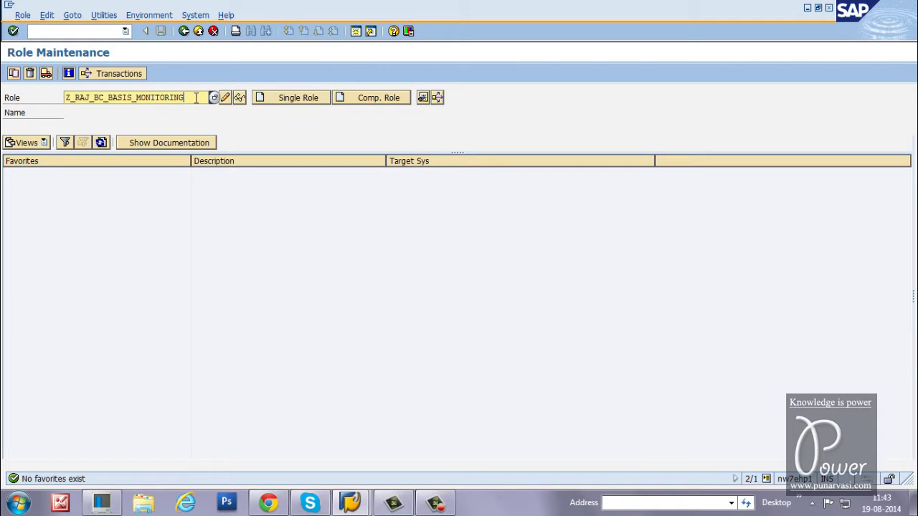
{"action": "key", "text": "BackSpace"}
{"action": "key", "text": "BackSpace"}
{"action": "key", "text": "BackSpace"}
{"action": "key", "text": "BackSpace"}
{"action": "key", "text": "BackSpace"}
{"action": "key", "text": "BackSpace"}
{"action": "key", "text": "BackSpace"}
{"action": "key", "text": "BackSpace"}
{"action": "key", "text": "BackSpace"}
{"action": "key", "text": "BackSpace"}
{"action": "key", "text": "BackSpace"}
{"action": "key", "text": "BackSpace"}
{"action": "key", "text": "BackSpace"}
{"action": "key", "text": "BackSpace"}
{"action": "key", "text": "BackSpace"}
{"action": "key", "text": "BackSpace"}
{"action": "key", "text": "BackSpace"}
{"action": "key", "text": "BackSpace"}
{"action": "key", "text": "BackSpace"}
{"action": "key", "text": "BackSpace"}
{"action": "key", "text": "BackSpace"}
{"action": "key", "text": "BackSpace"}
{"action": "key", "text": "BackSpace"}
{"action": "key", "text": "BackSpace"}
{"action": "key", "text": "BackSpace"}
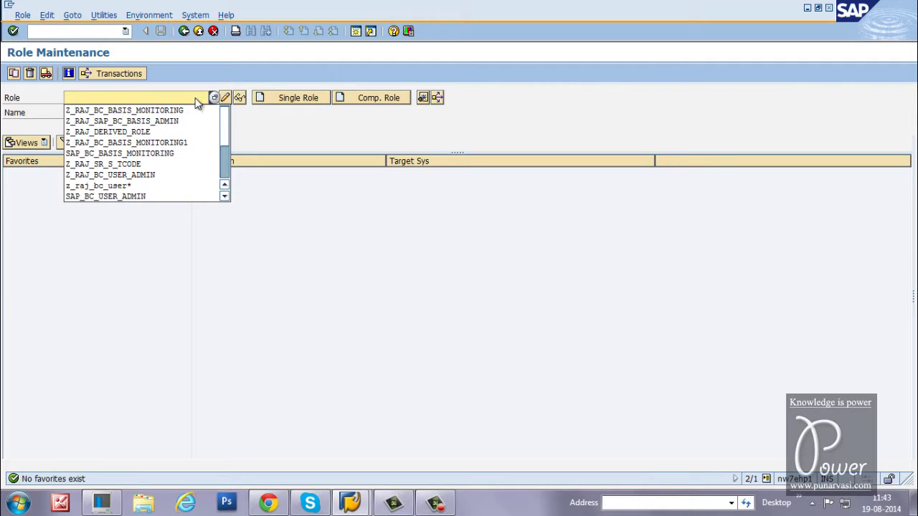
{"action": "key", "text": "F4"}
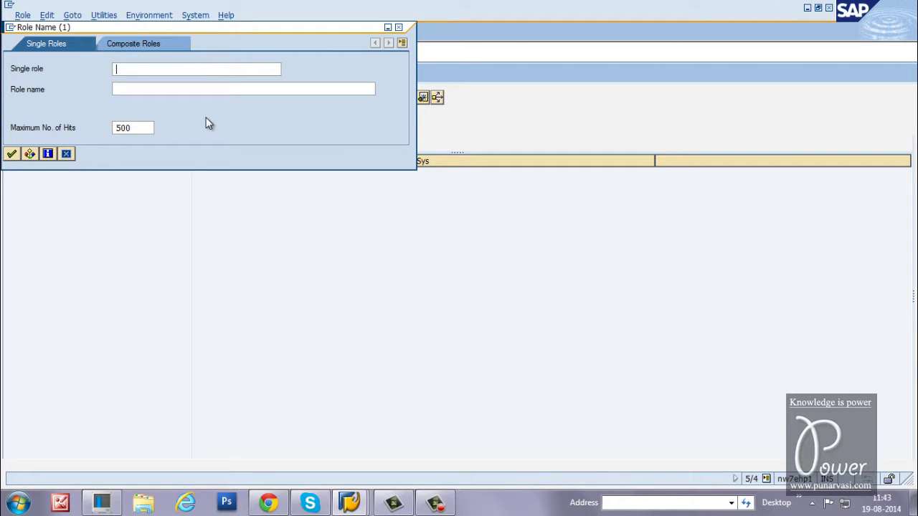
{"action": "type", "text": "z*"}
{"action": "key", "text": "Return"}
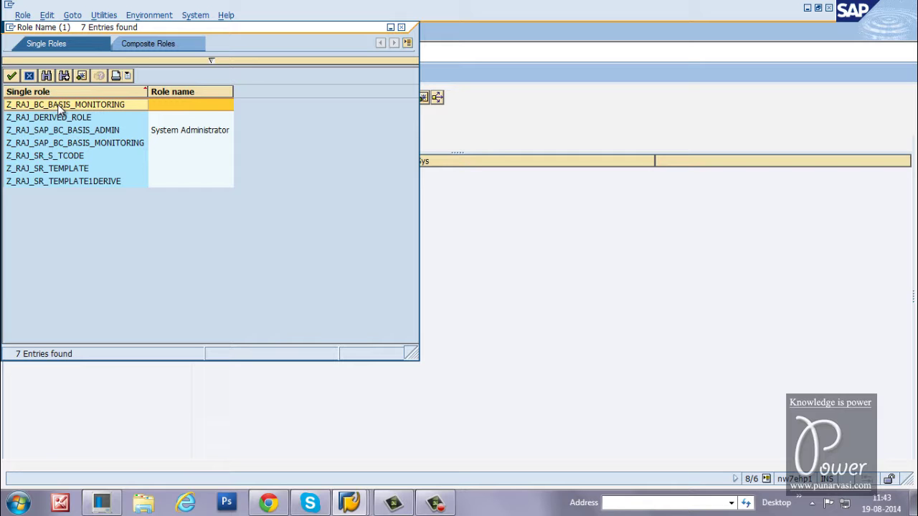
{"action": "double_click", "coordinate": [96, 102]}
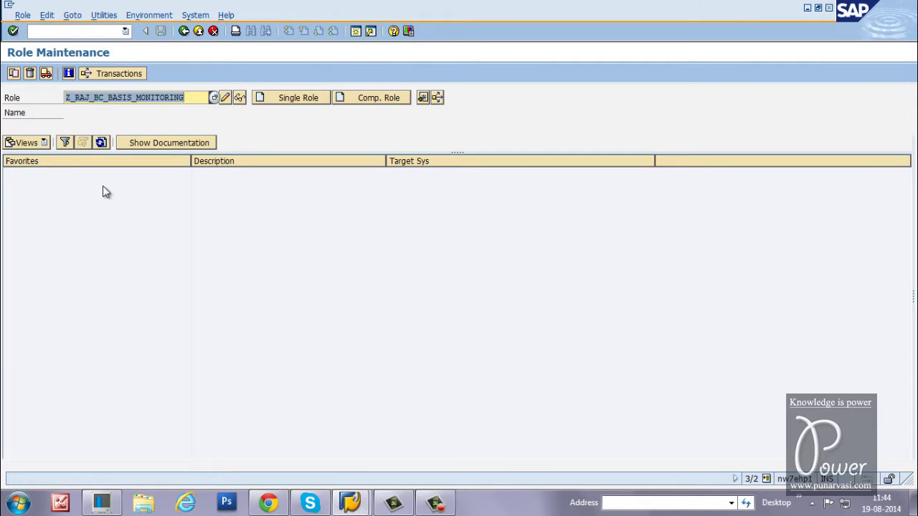
Download the role Z_RAJ_BC_BASIS_MONITORING to a file of the same name in the SAP GUI folder, allowing the file creation
{"action": "left_click", "coordinate": [201, 100]}
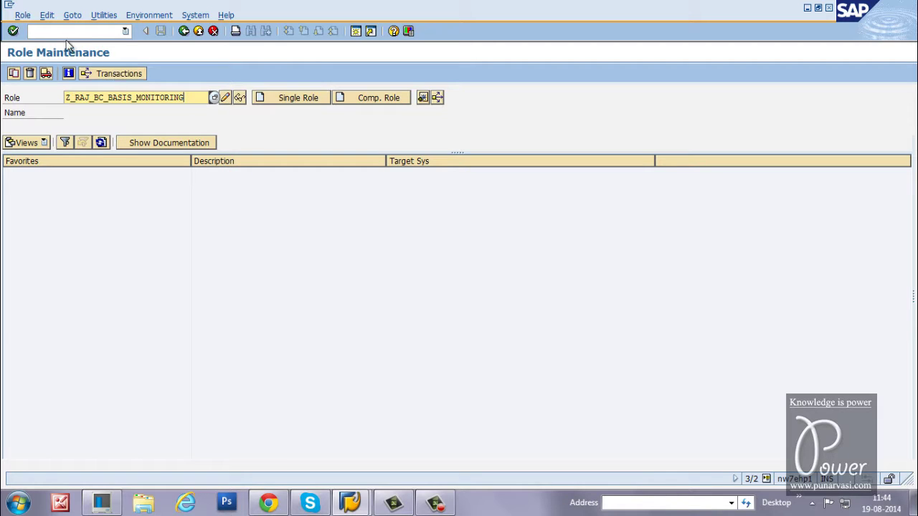
{"action": "left_click", "coordinate": [23, 15]}
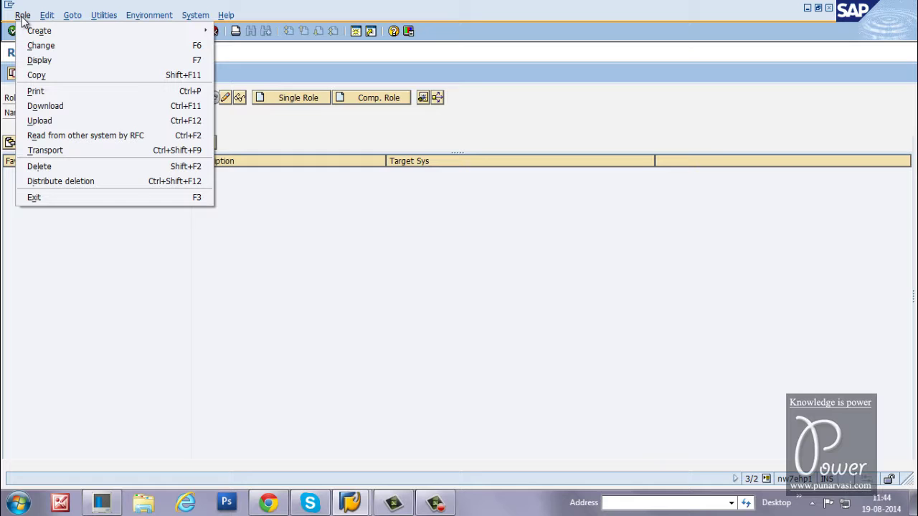
{"action": "left_click", "coordinate": [46, 107]}
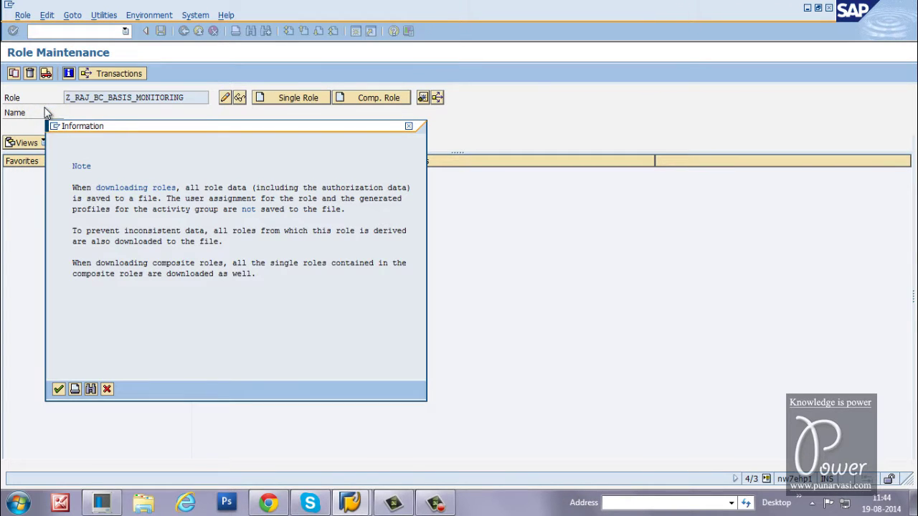
{"action": "left_click", "coordinate": [59, 389]}
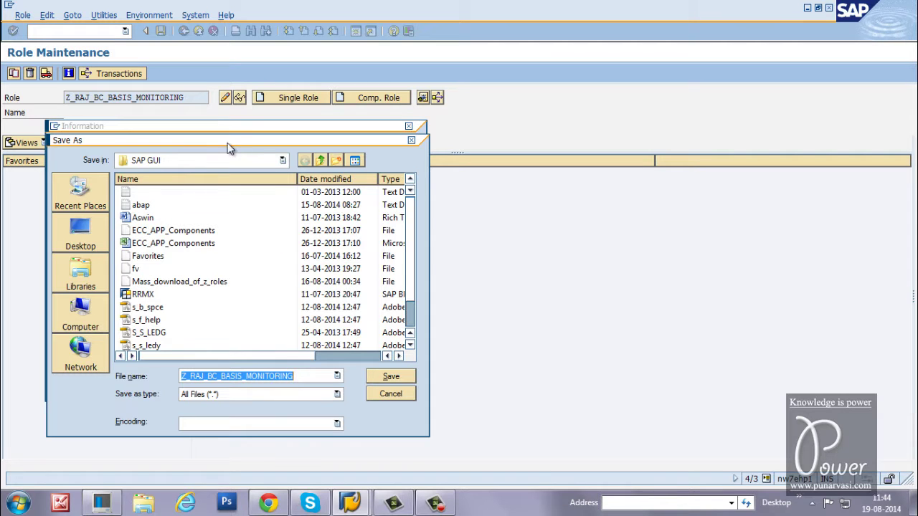
{"action": "left_click", "coordinate": [215, 163]}
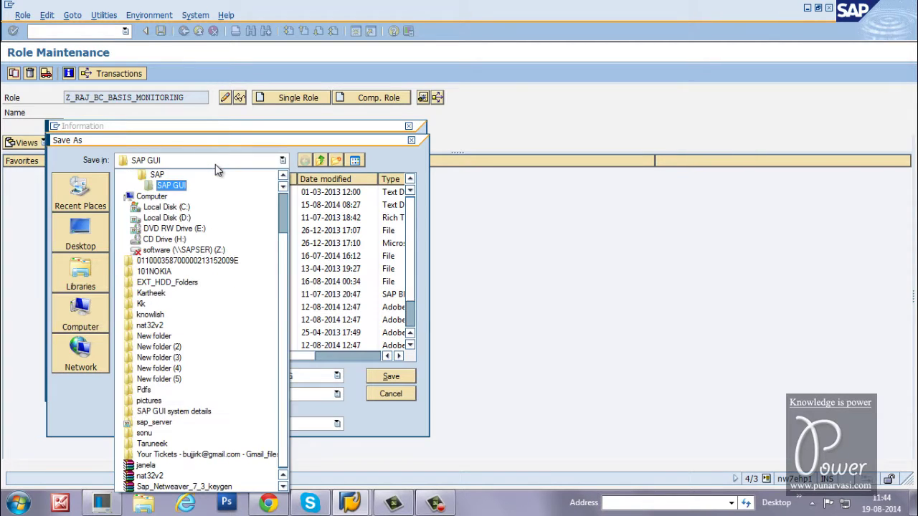
{"action": "left_click", "coordinate": [283, 176]}
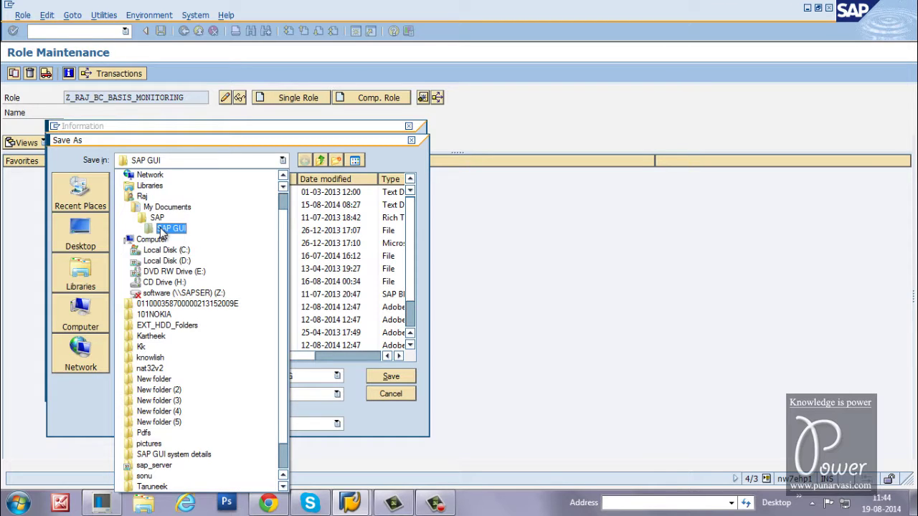
{"action": "left_click", "coordinate": [162, 233]}
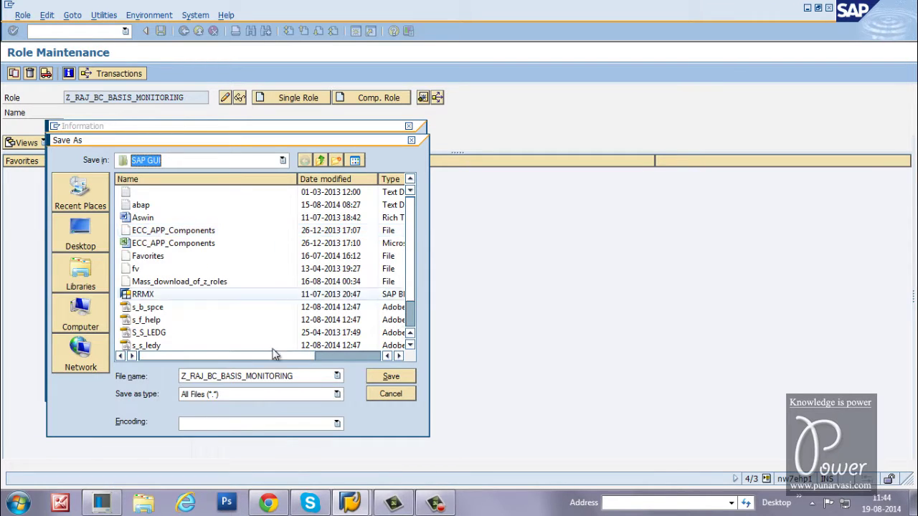
{"action": "left_click", "coordinate": [390, 378]}
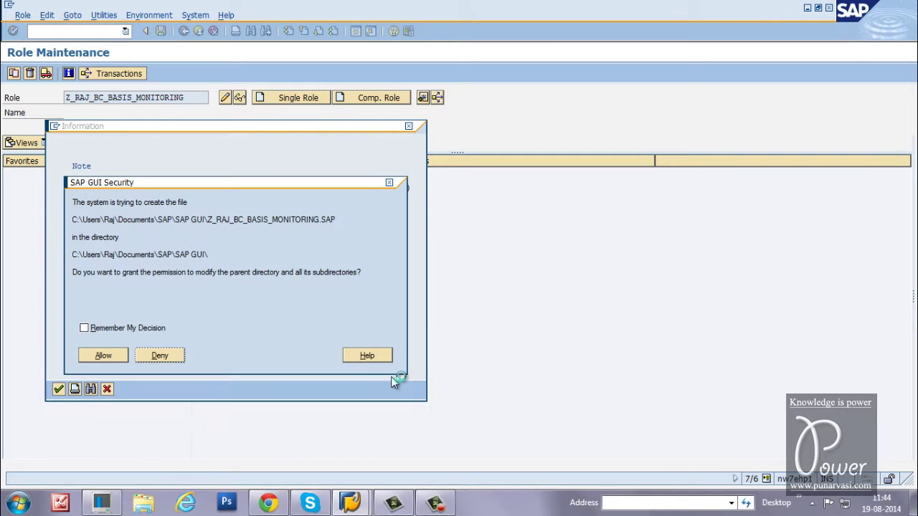
{"action": "left_click", "coordinate": [104, 356]}
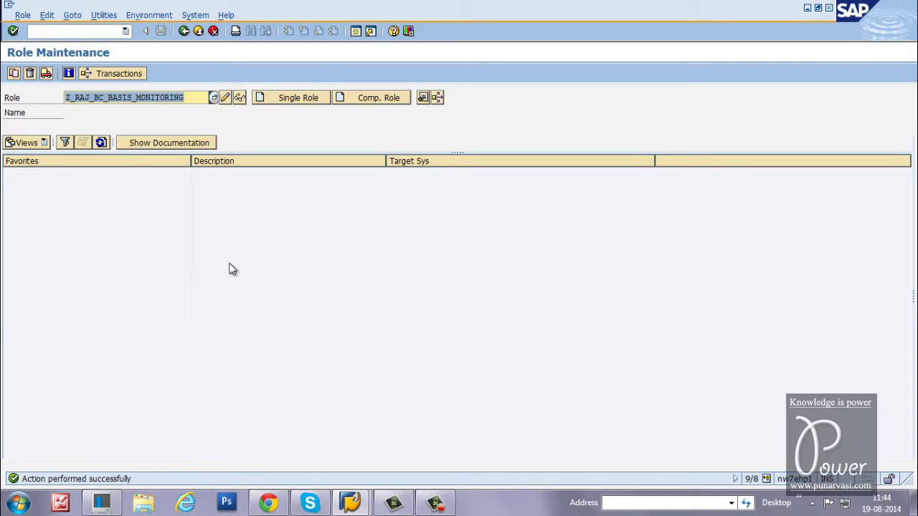
{"action": "left_click", "coordinate": [187, 101]}
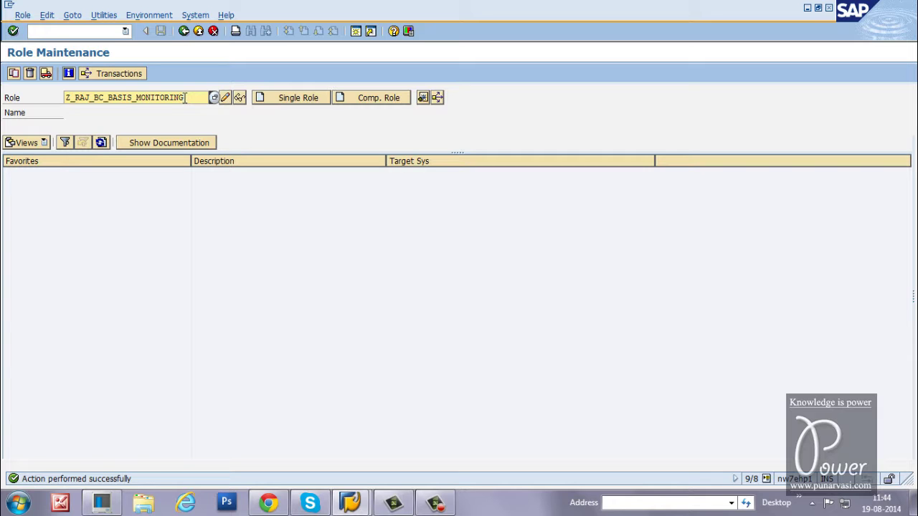
Switch to Windows Explorer and open the SAP GUI folder inside the SAP folder of the Documents library
{"action": "left_click", "coordinate": [143, 502]}
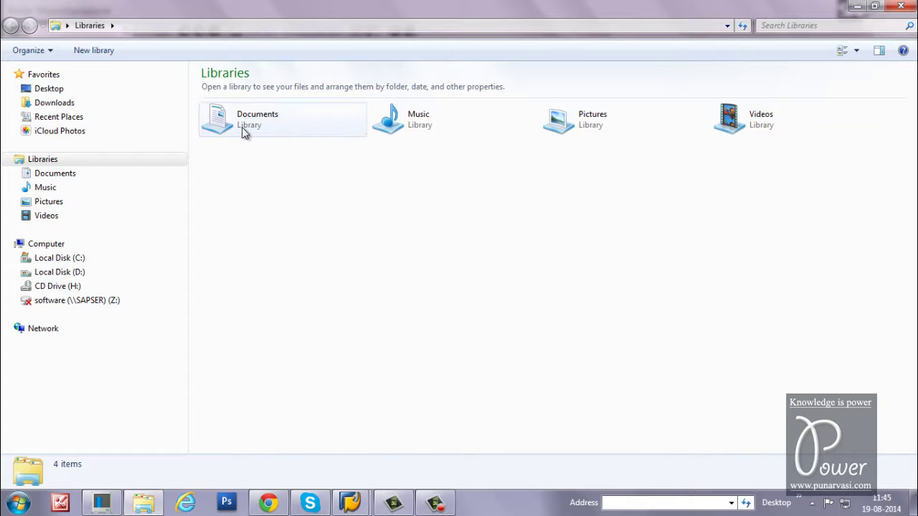
{"action": "double_click", "coordinate": [242, 128]}
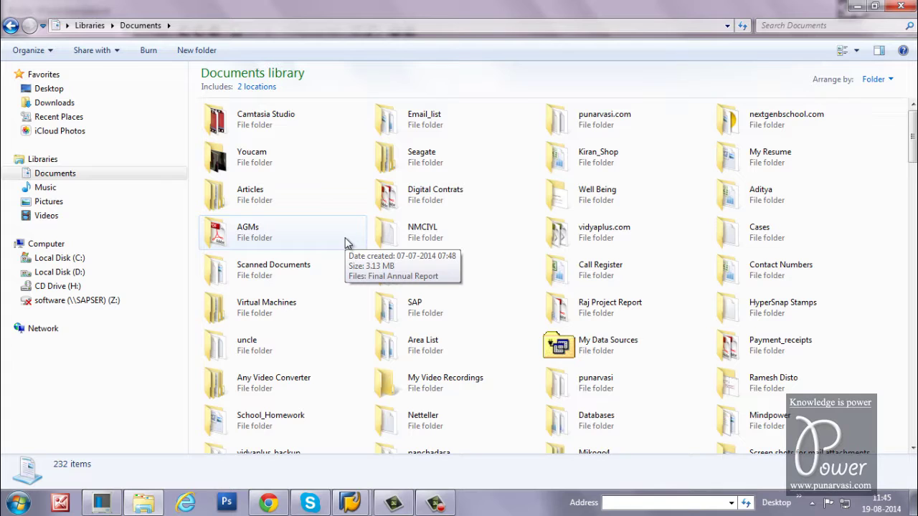
{"action": "double_click", "coordinate": [391, 309]}
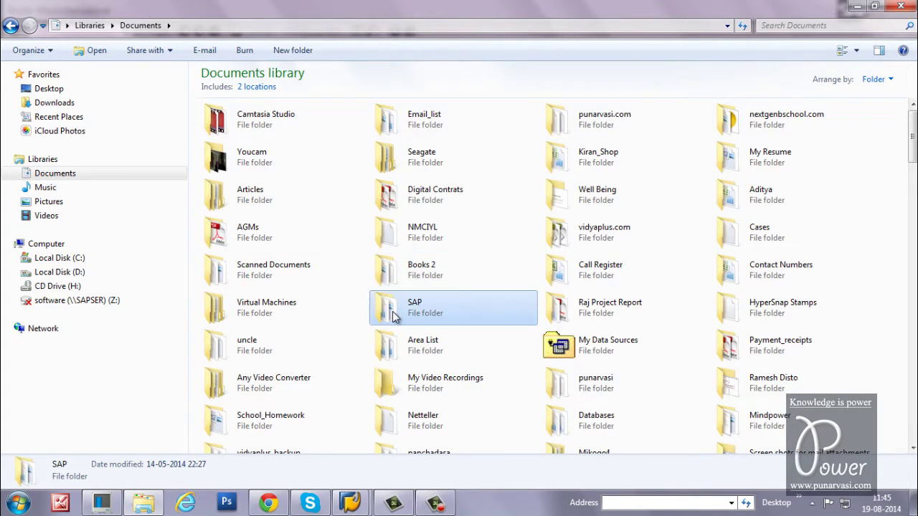
{"action": "double_click", "coordinate": [240, 129]}
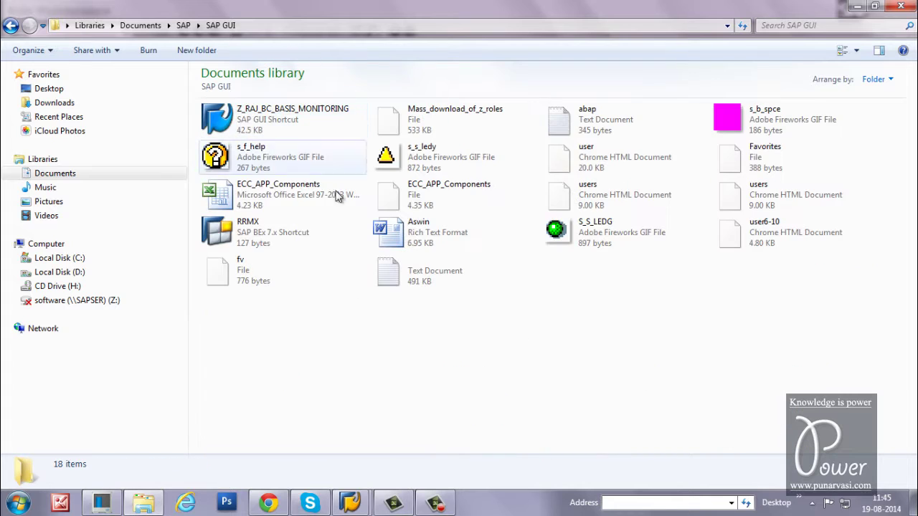
Examine the properties of the downloaded Z_RAJ_BC_BASIS_MONITORING file, close them and return to Role Maintenance
{"action": "left_click", "coordinate": [207, 124]}
{"action": "right_click", "coordinate": [263, 116]}
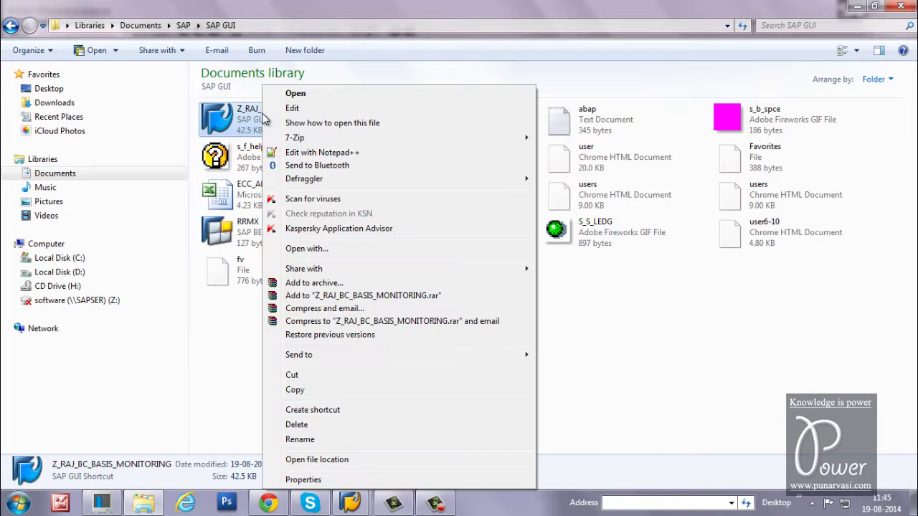
{"action": "left_click", "coordinate": [337, 483]}
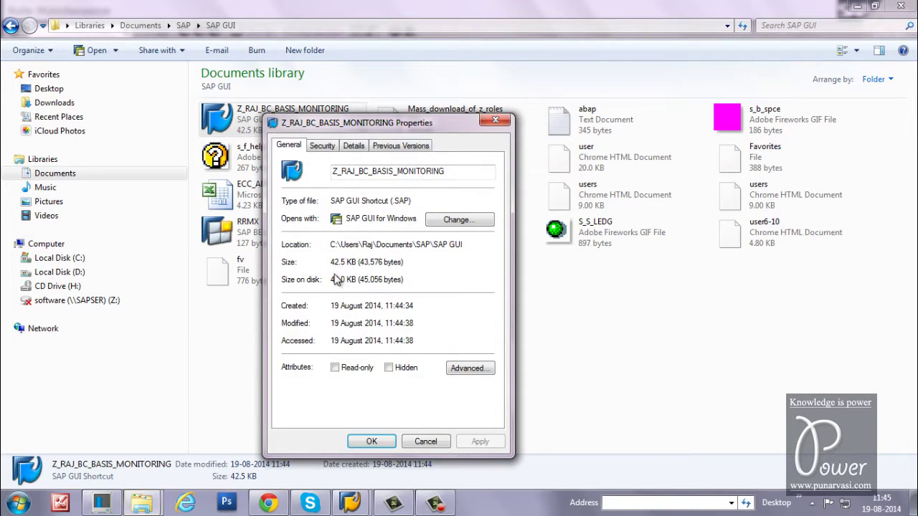
{"action": "left_click", "coordinate": [426, 440]}
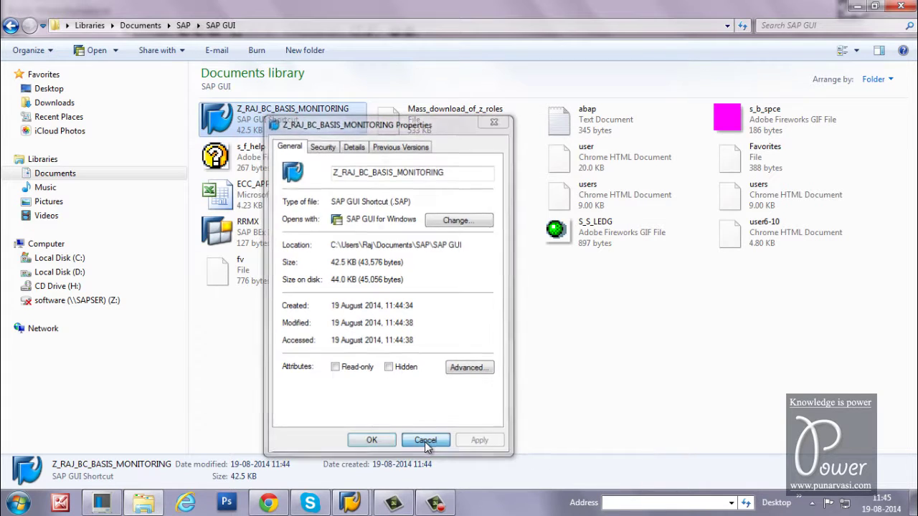
{"action": "left_click", "coordinate": [859, 7]}
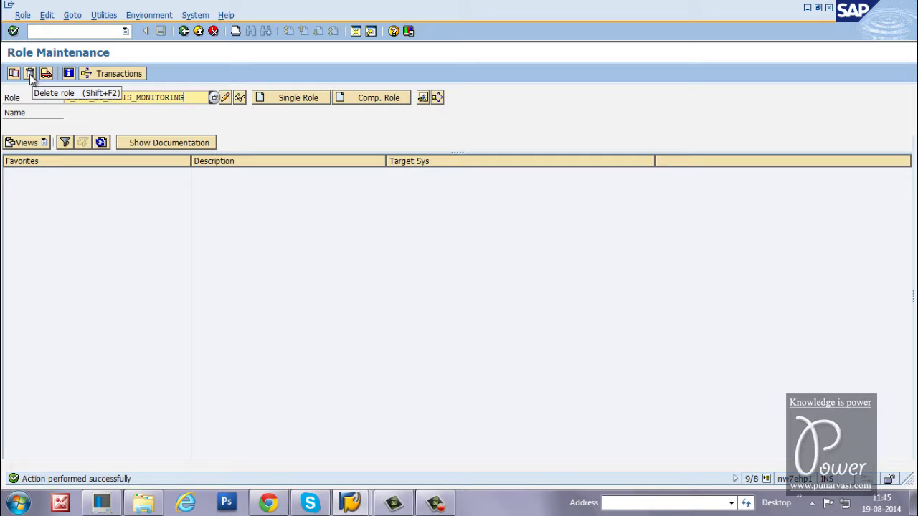
Delete the role Z_RAJ_BC_BASIS_MONITORING with all its information, continuing without a transport request
{"action": "left_click", "coordinate": [31, 73]}
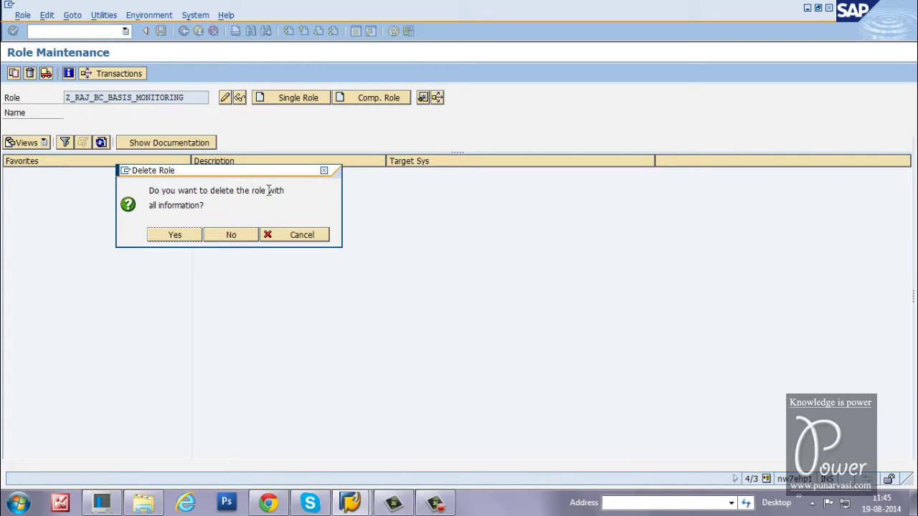
{"action": "left_click", "coordinate": [175, 235]}
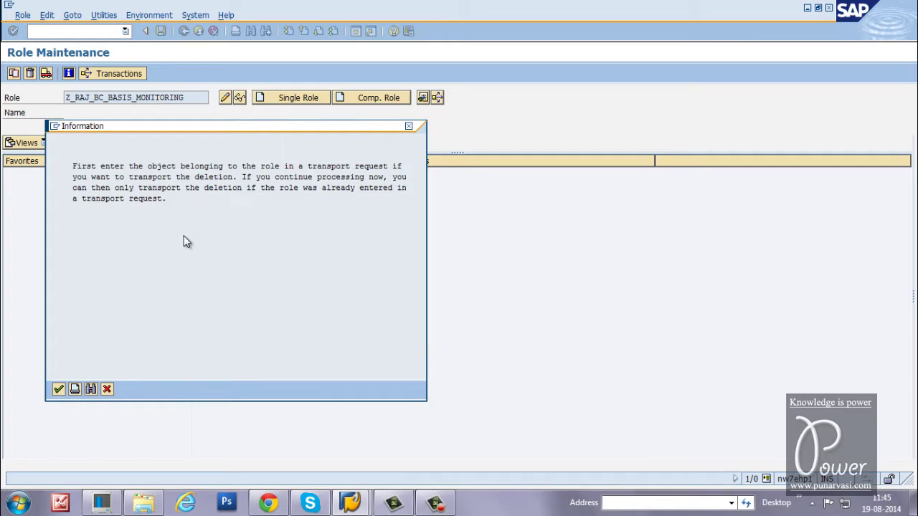
{"action": "left_click", "coordinate": [59, 389]}
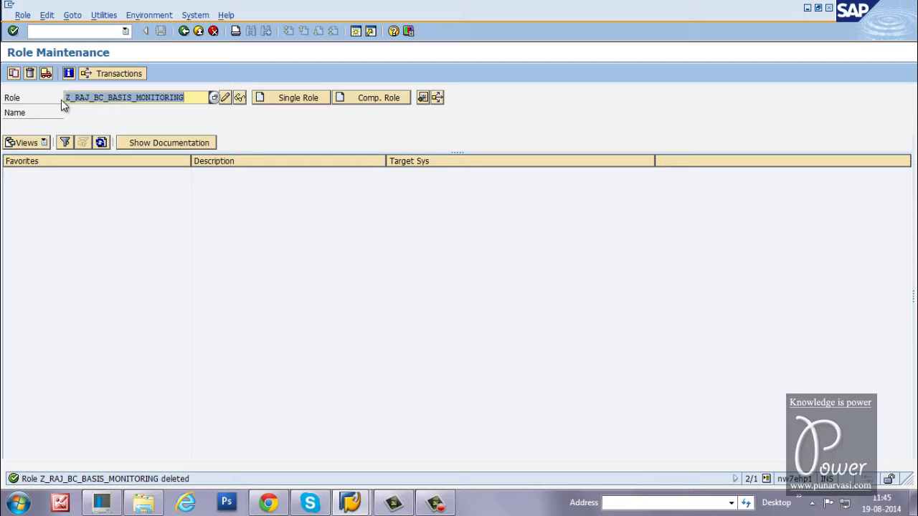
Try to display the role Z_RAJ_BC_BASIS_MONITORING to check whether it still exists
{"action": "left_click", "coordinate": [193, 97]}
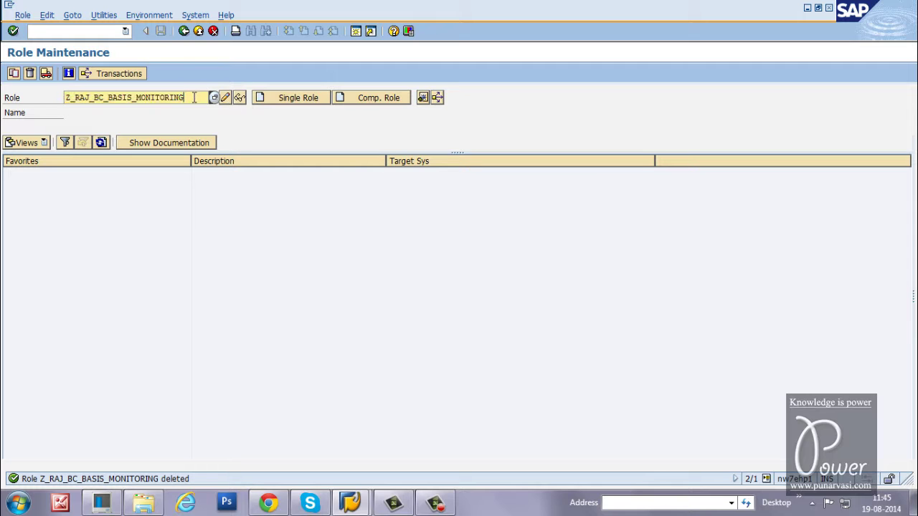
{"action": "left_click", "coordinate": [240, 98]}
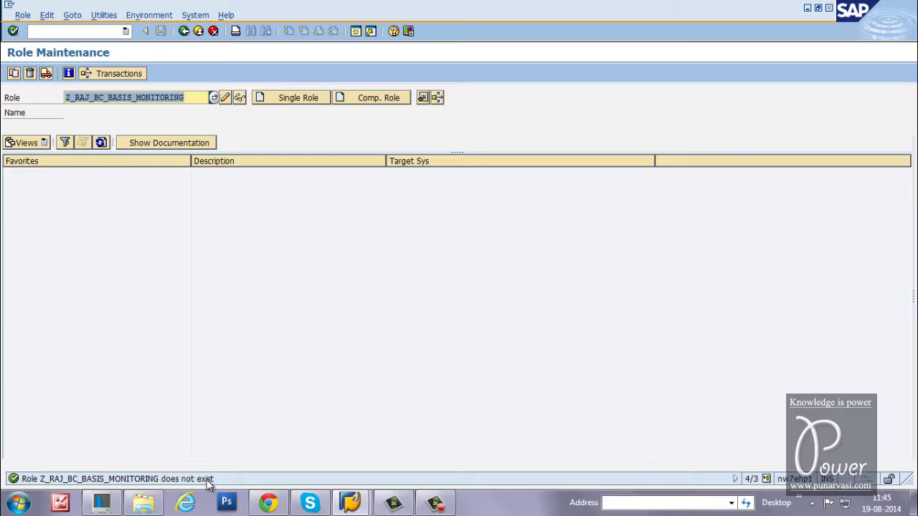
{"action": "left_click", "coordinate": [191, 101]}
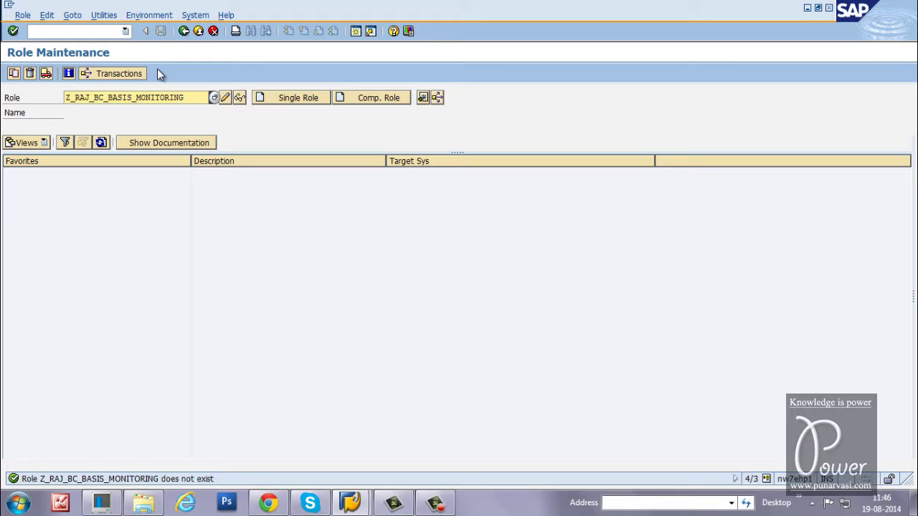
Upload the role file Z_RAJ_BC_BASIS_MONITORING.SAP from the SAP GUI folder, allowing access to the file and confirming the import of the listed role
{"action": "left_click", "coordinate": [22, 16]}
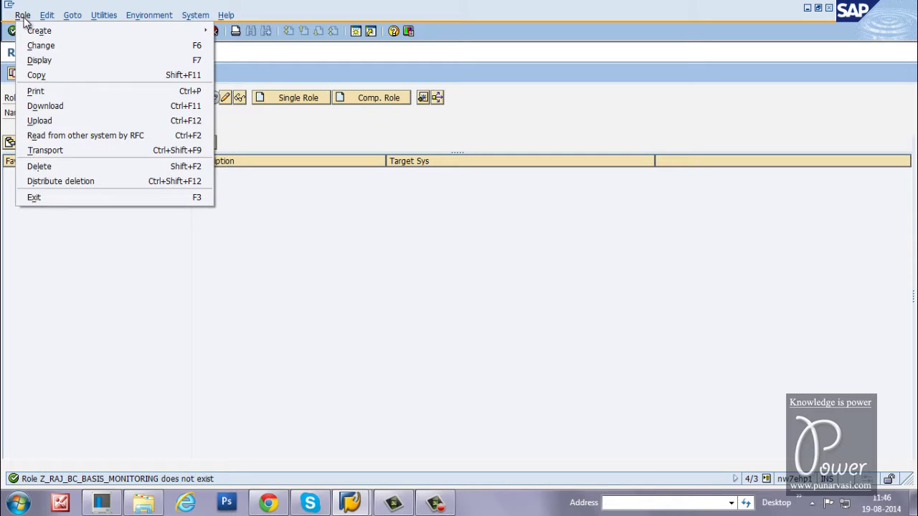
{"action": "left_click", "coordinate": [39, 121]}
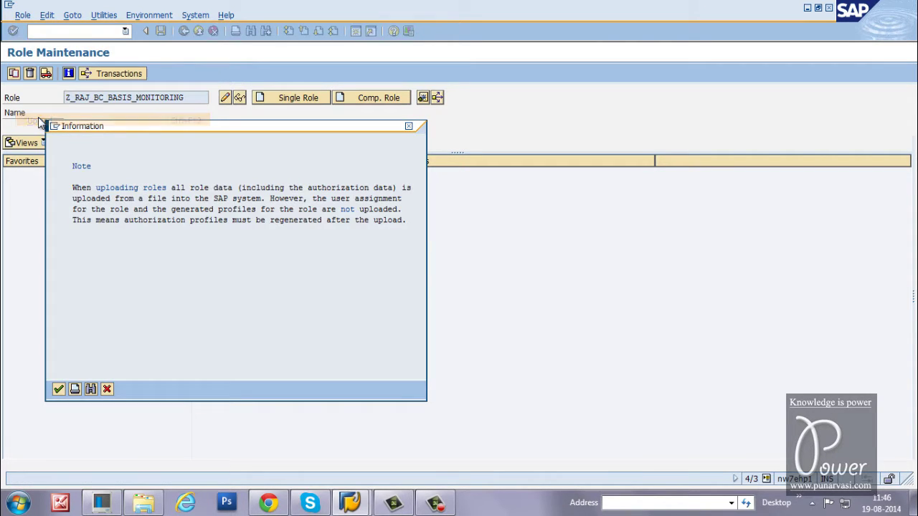
{"action": "left_click", "coordinate": [58, 390]}
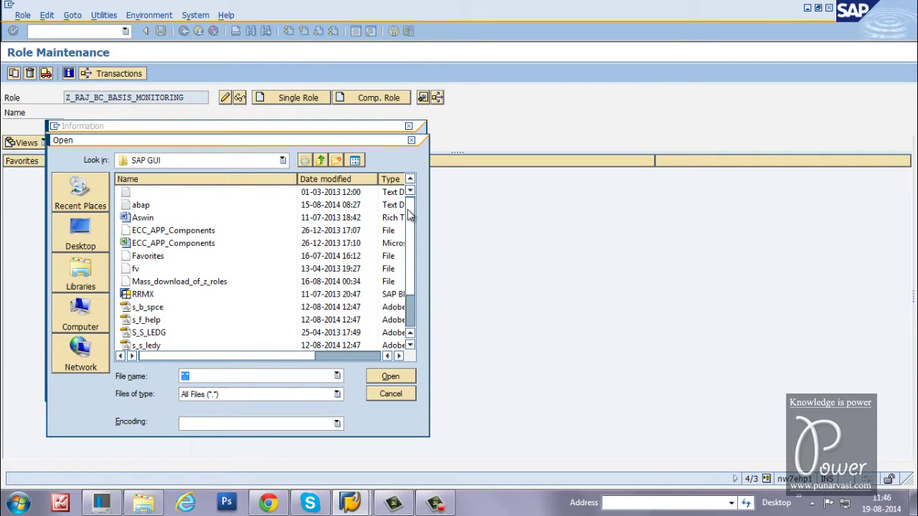
{"action": "scroll", "coordinate": [414, 244], "scroll_direction": "down", "scroll_amount": 1}
{"action": "scroll", "coordinate": [414, 244], "scroll_direction": "down", "scroll_amount": 1}
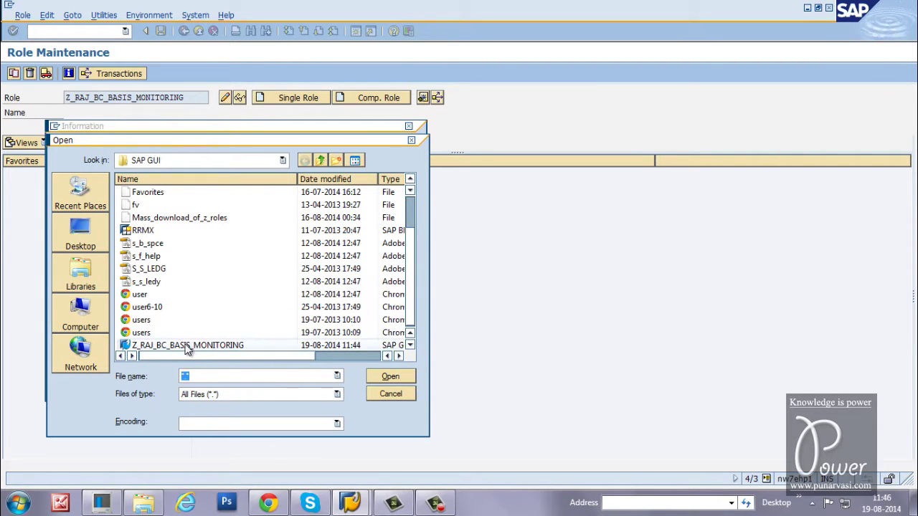
{"action": "left_click", "coordinate": [162, 346]}
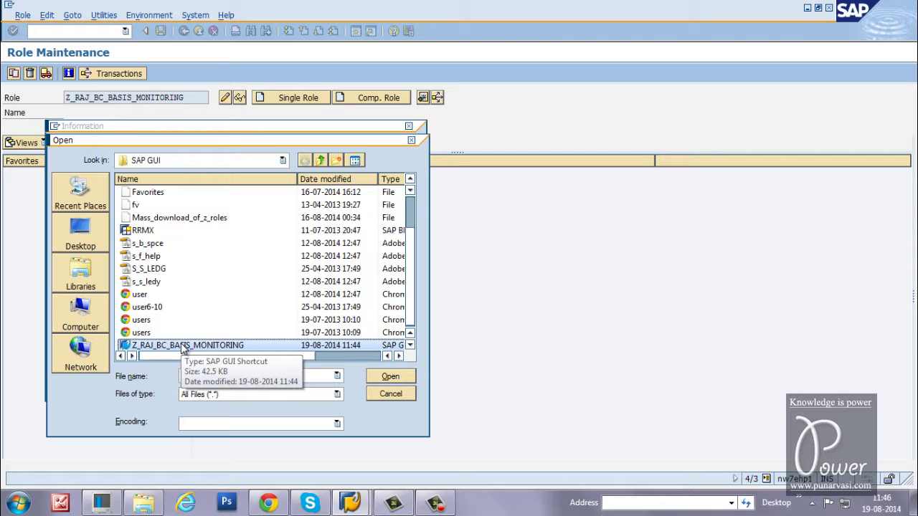
{"action": "left_click", "coordinate": [388, 375]}
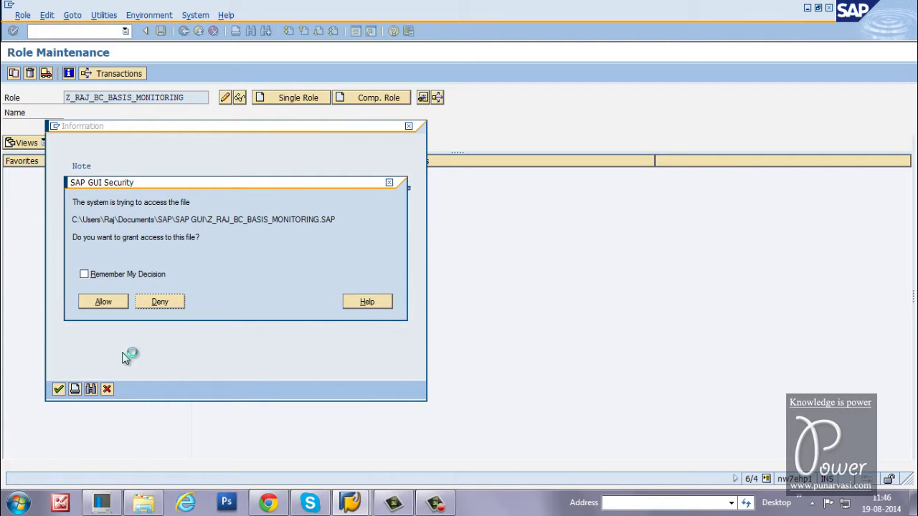
{"action": "left_click", "coordinate": [103, 303]}
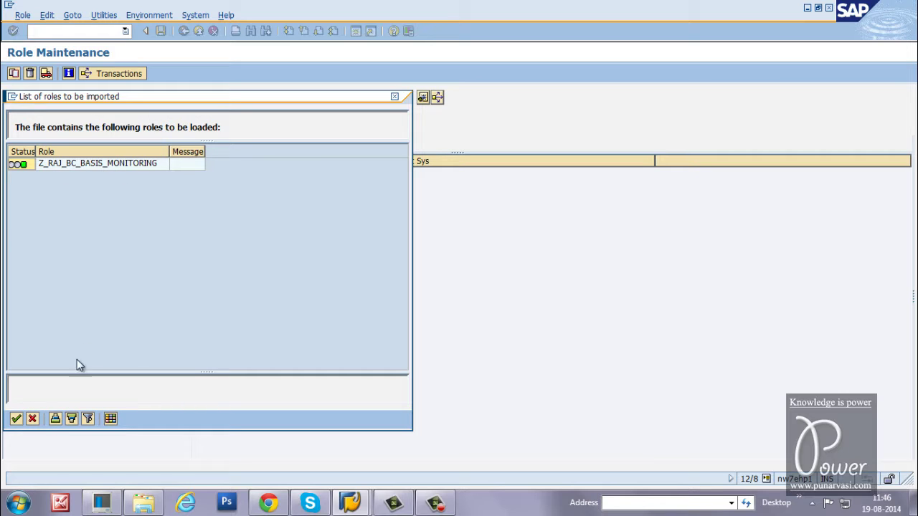
{"action": "left_click", "coordinate": [16, 420]}
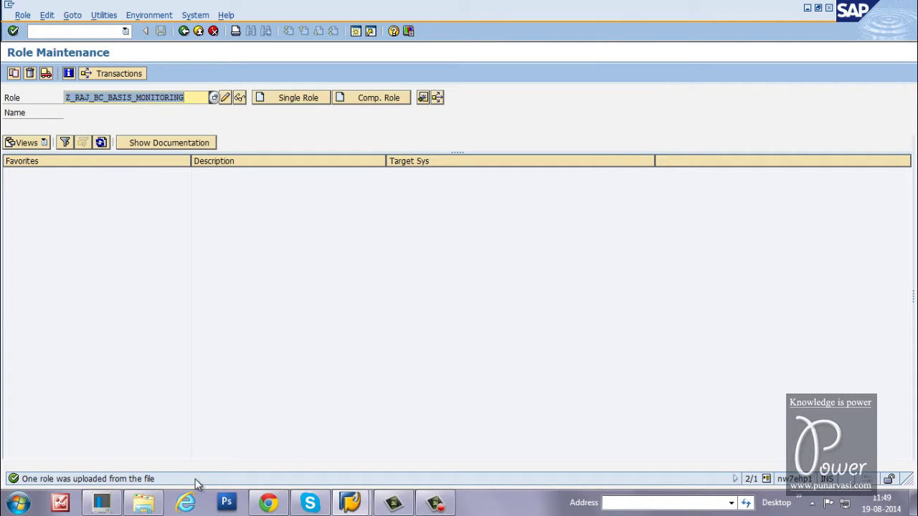
Display the role Z_RAJ_BC_BASIS_MONITORING to check its restored details, and minimize the SAP window
{"action": "left_click", "coordinate": [240, 98]}
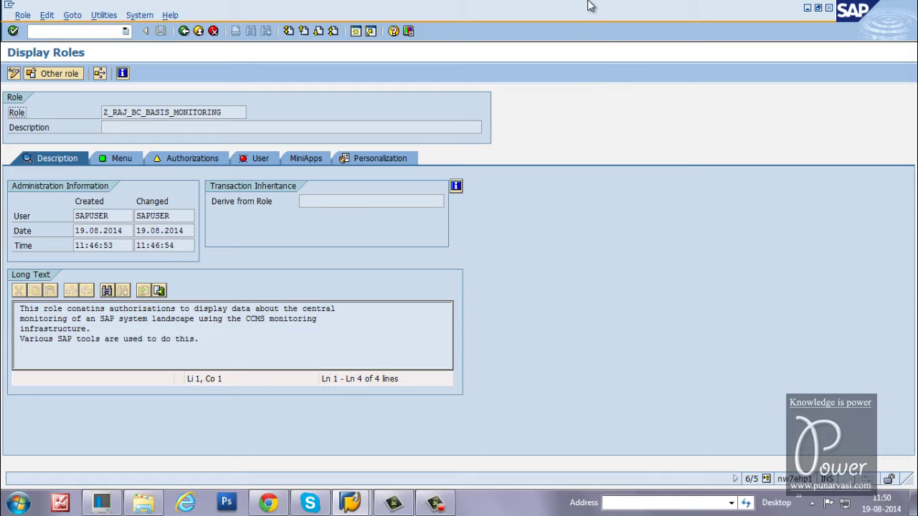
{"action": "left_click", "coordinate": [807, 7]}
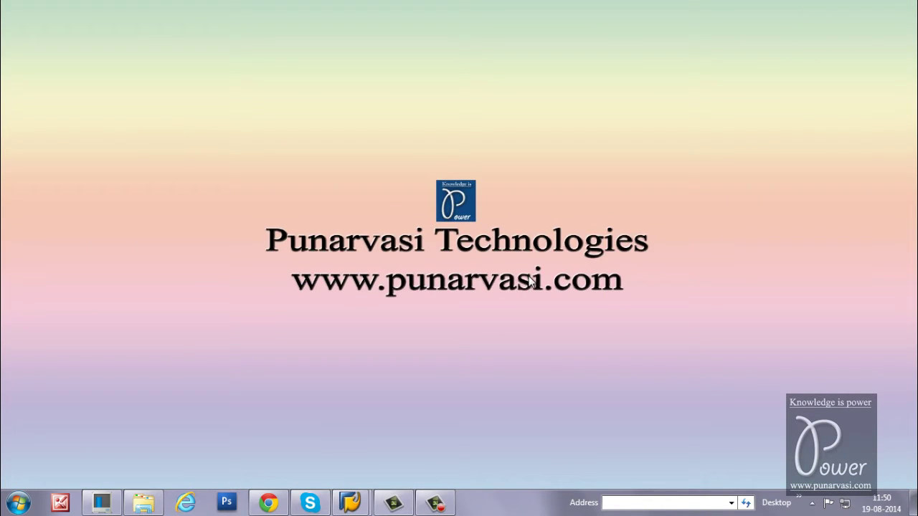